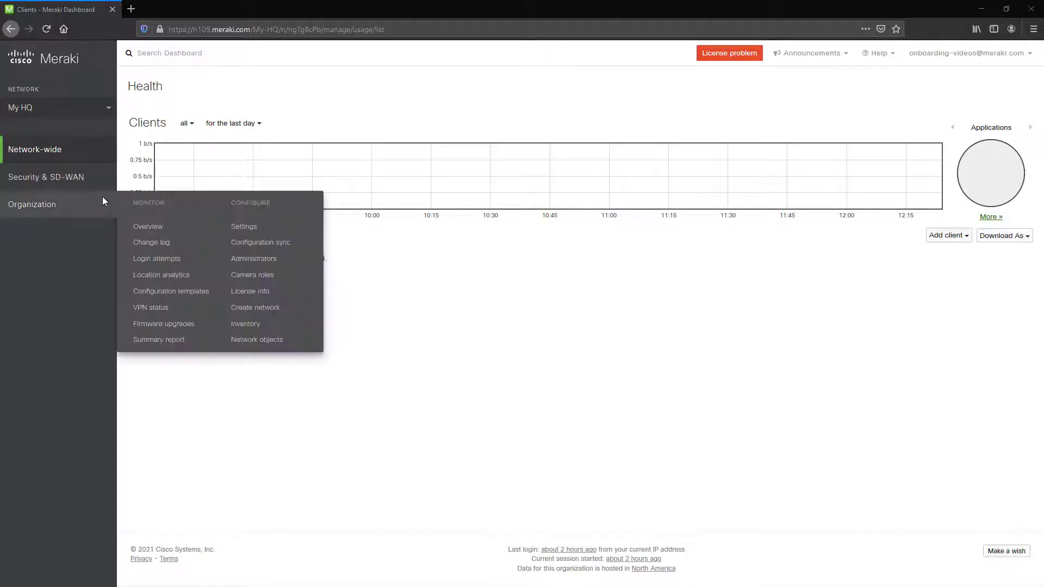
Go to the organization's License Info page.
click(249, 292)
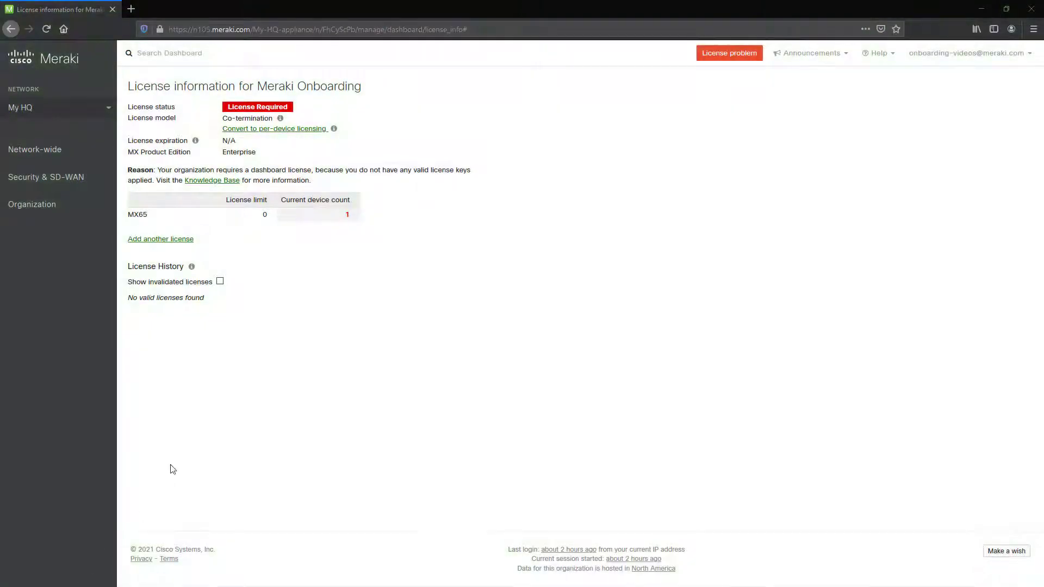
Open the add-license form, set Operation to License more devices, and focus the key field.
click(192, 239)
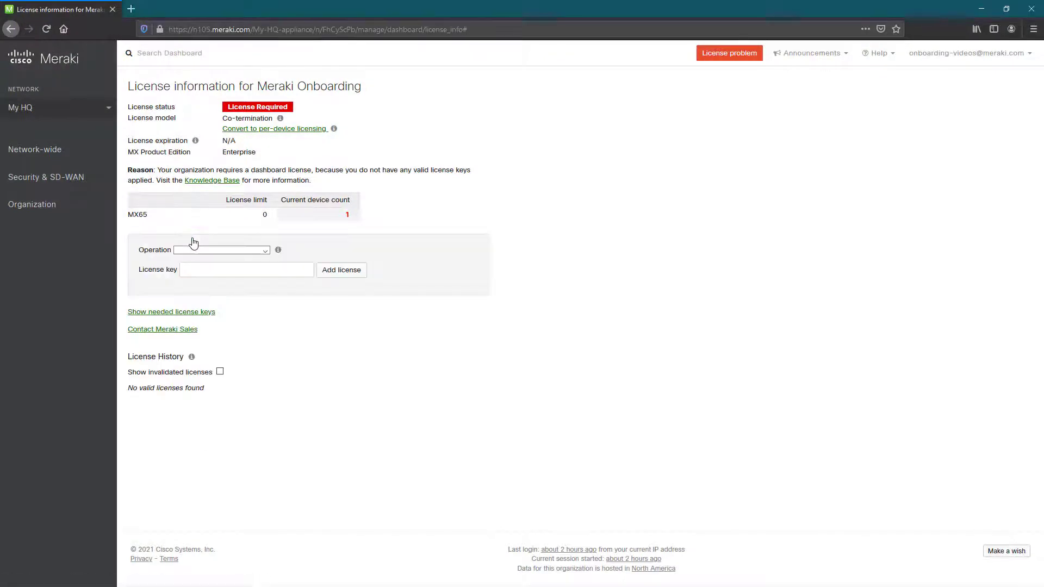
click(266, 251)
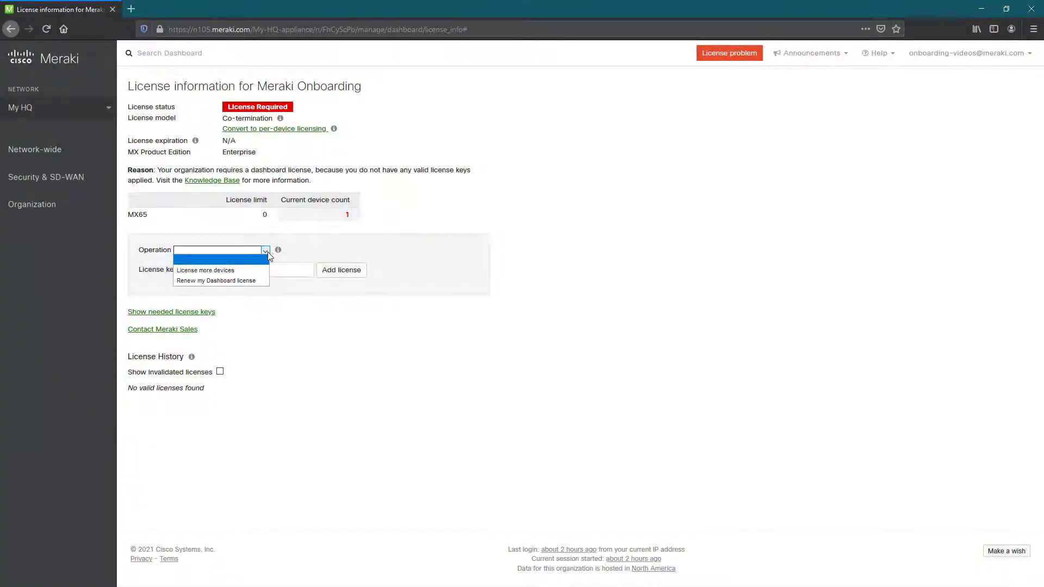
click(262, 270)
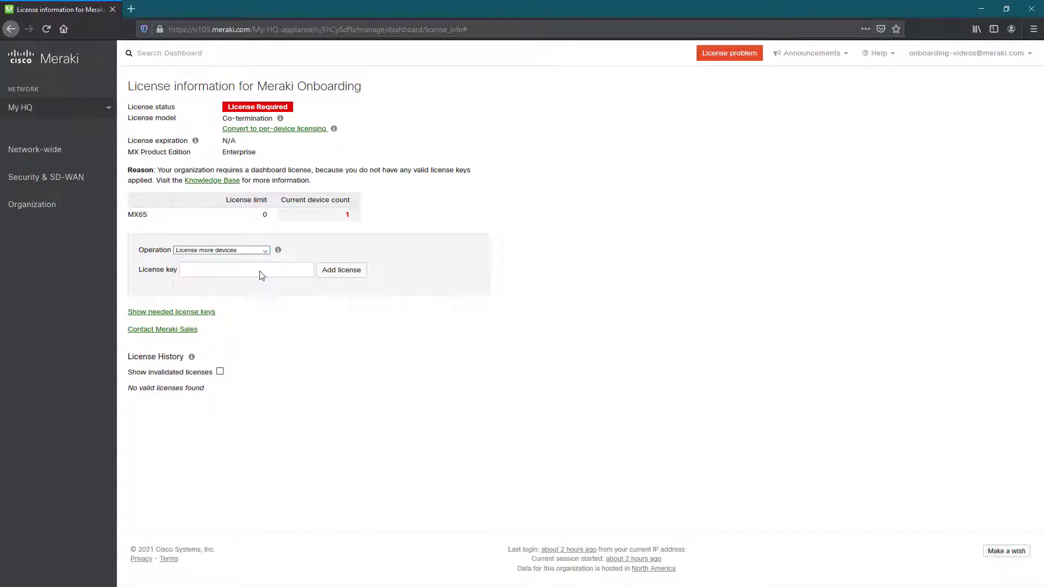
click(311, 271)
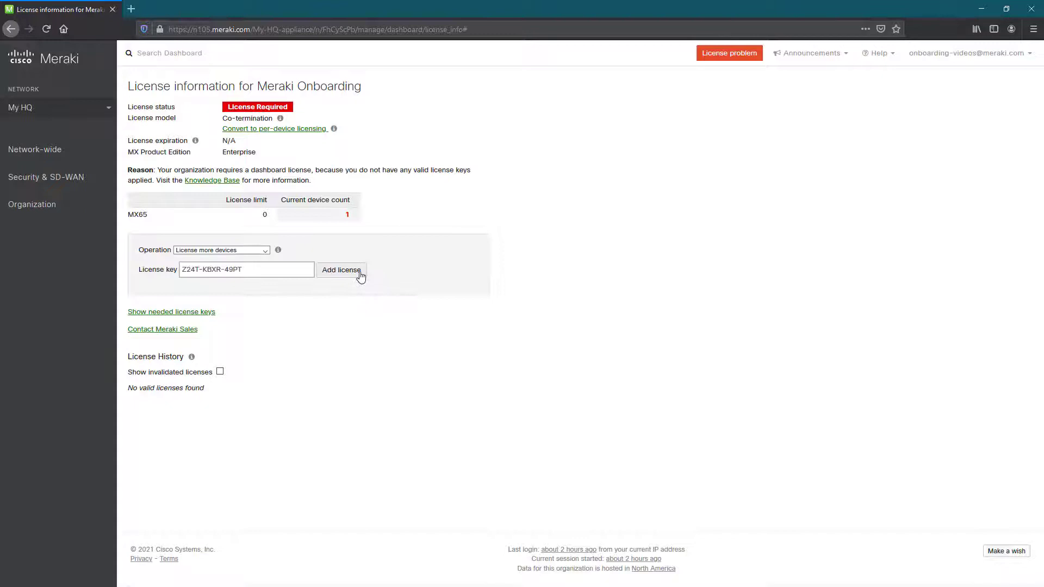
click(360, 276)
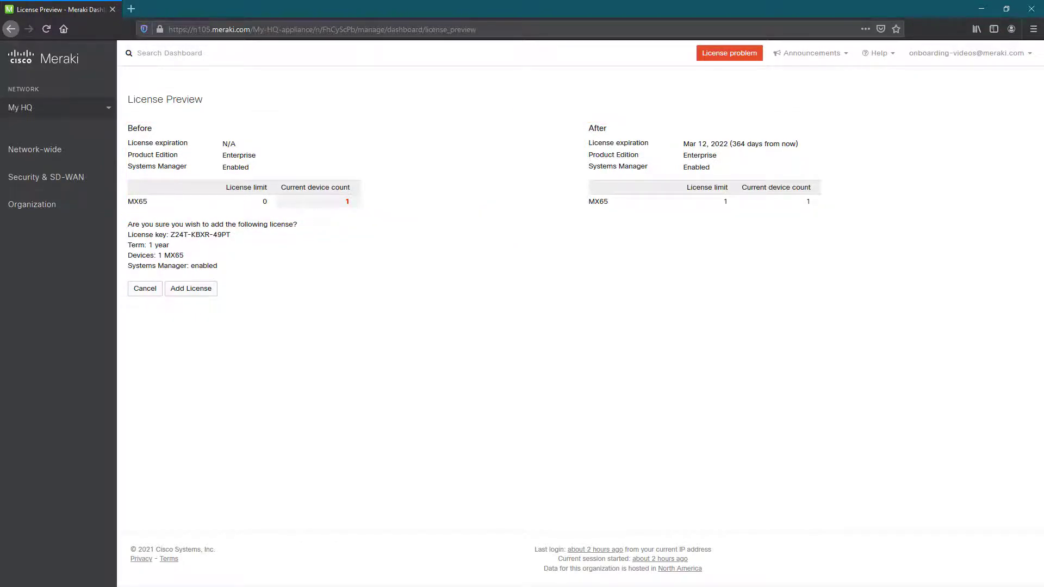
click(212, 292)
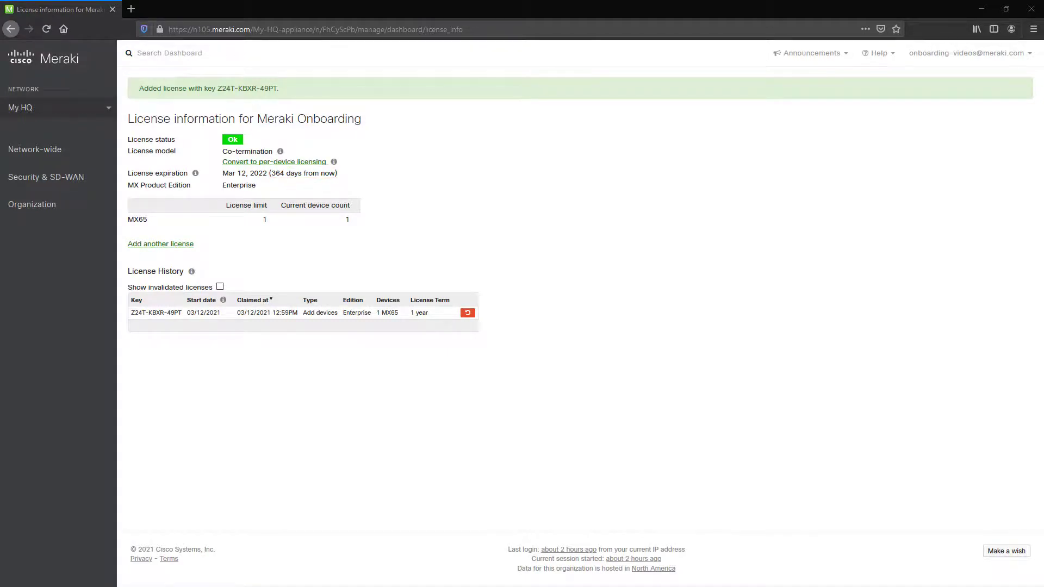
click(190, 244)
click(256, 256)
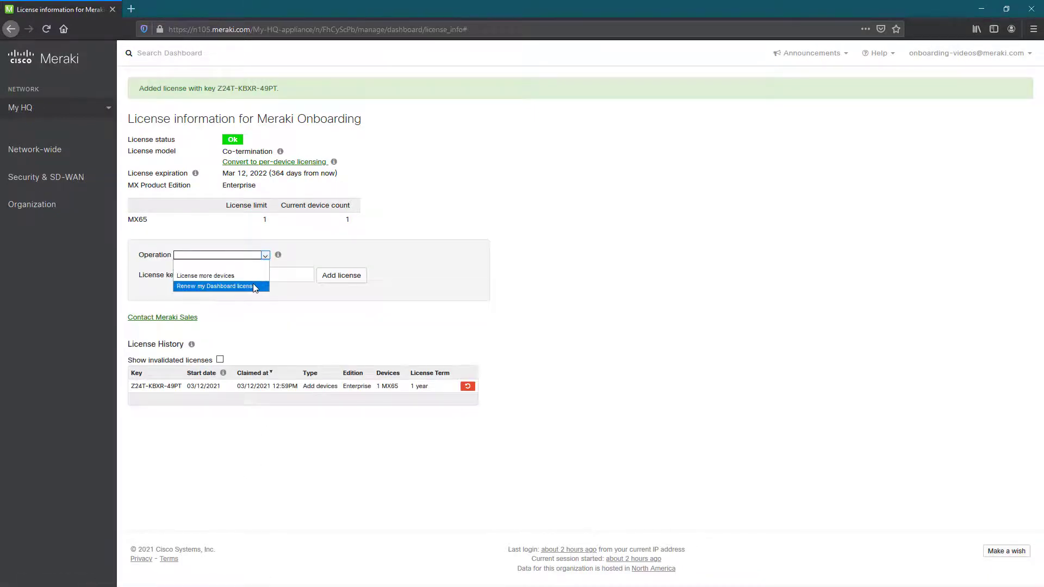
click(254, 286)
click(307, 275)
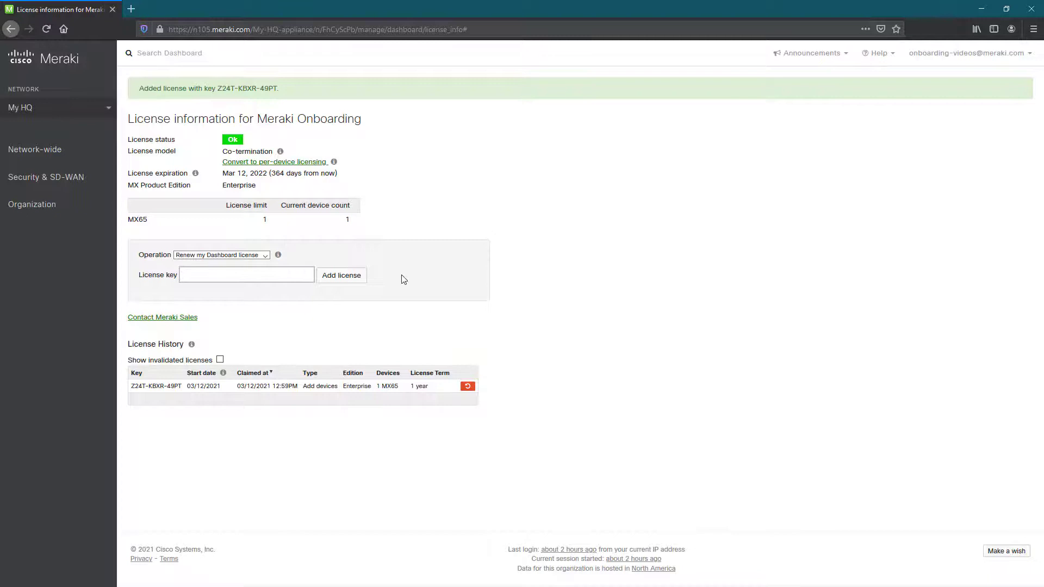
click(352, 279)
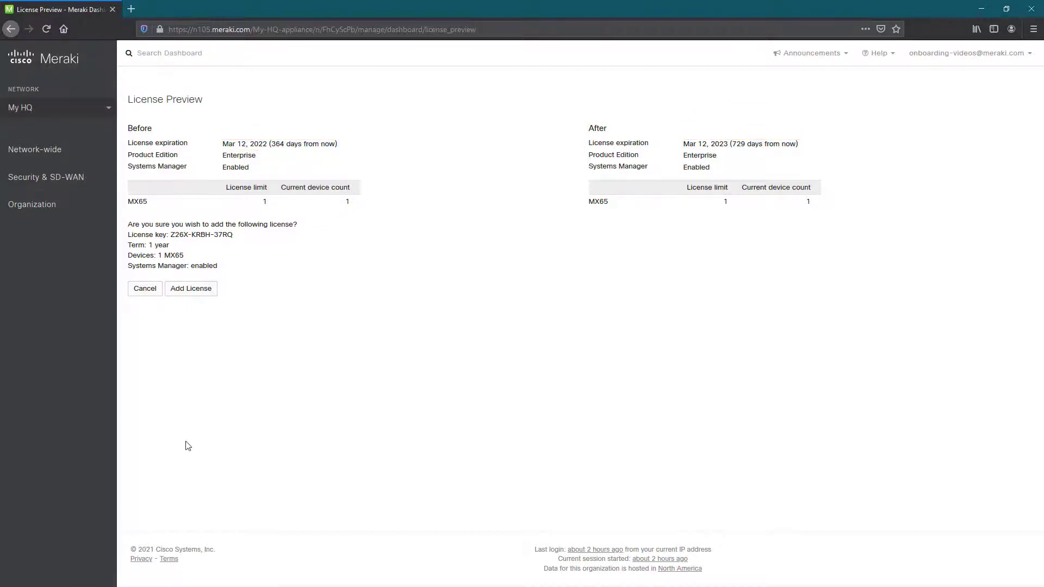
click(199, 294)
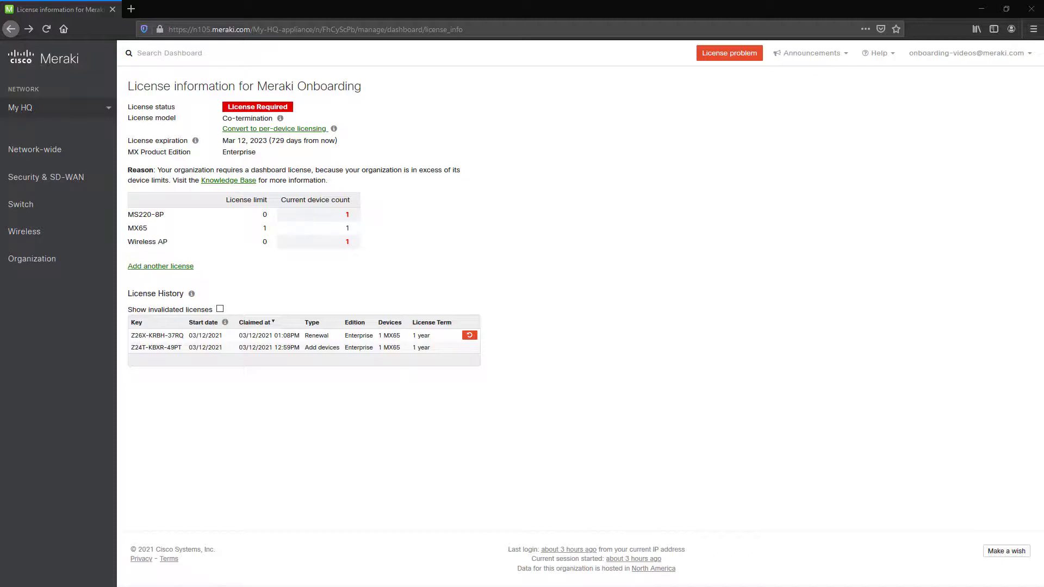
click(196, 267)
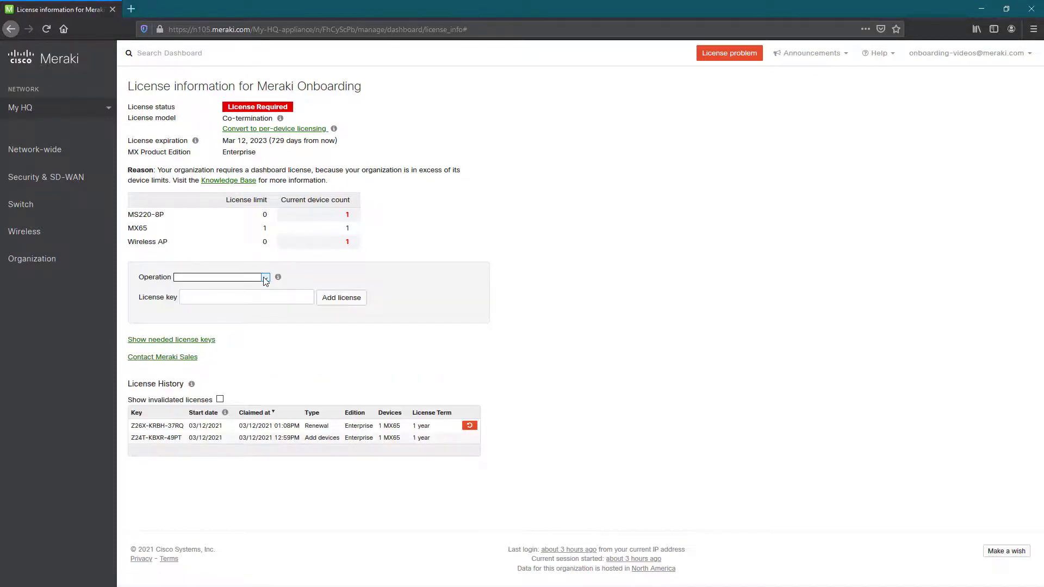
click(266, 279)
click(259, 297)
click(274, 297)
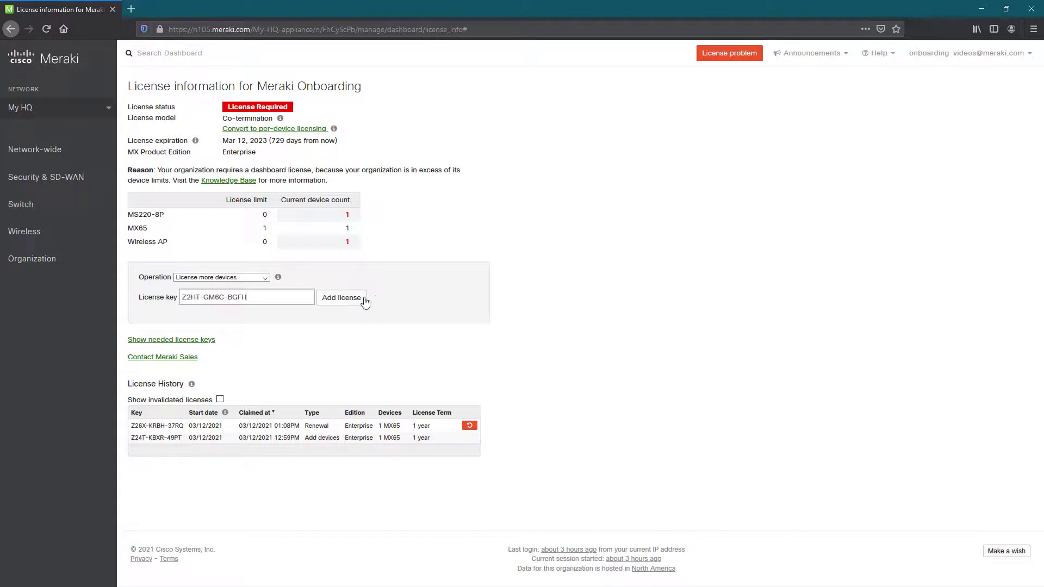
click(363, 301)
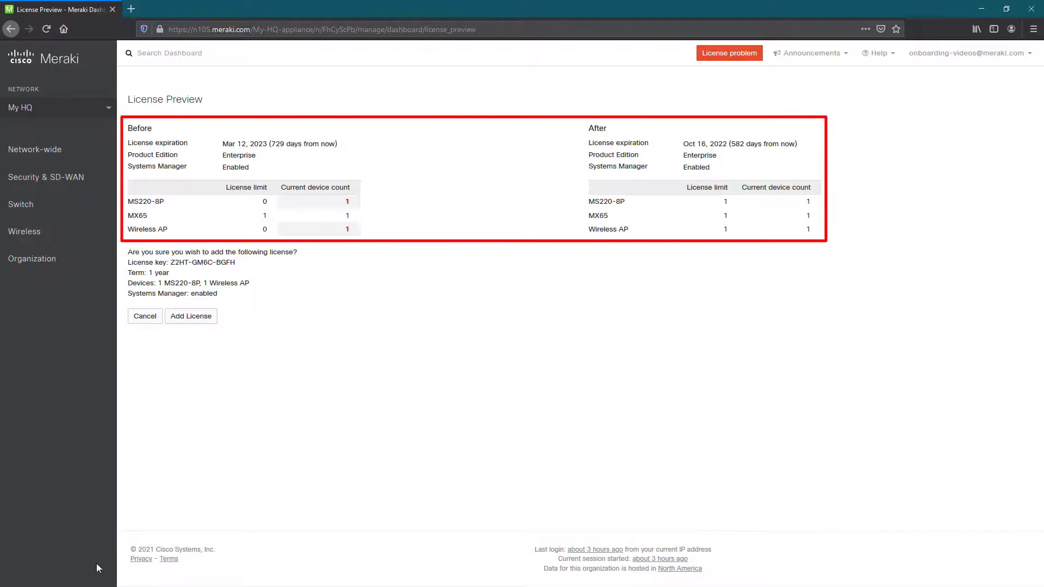
Confirm adding the previewed license key.
click(205, 322)
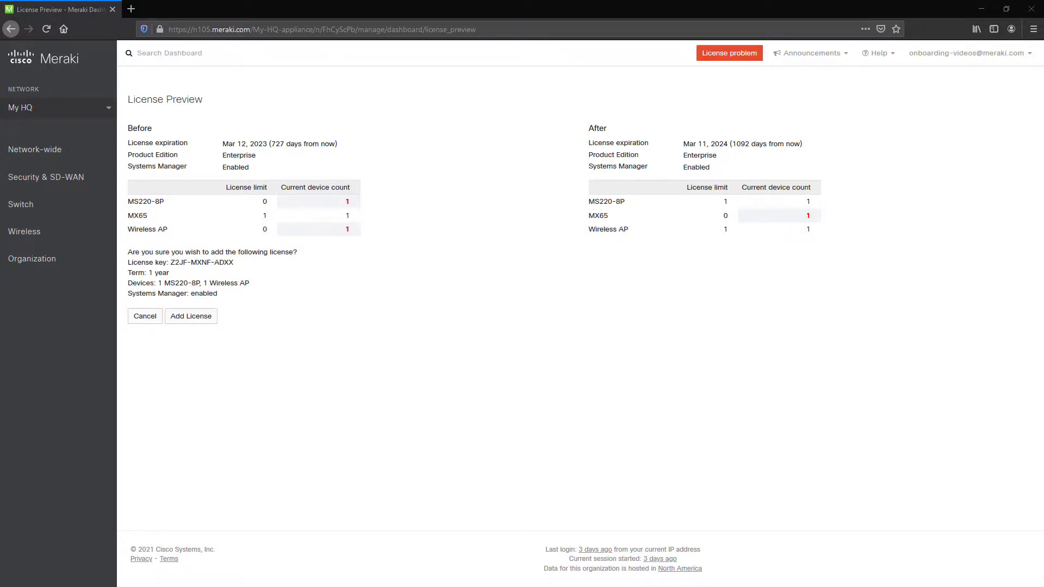
click(191, 319)
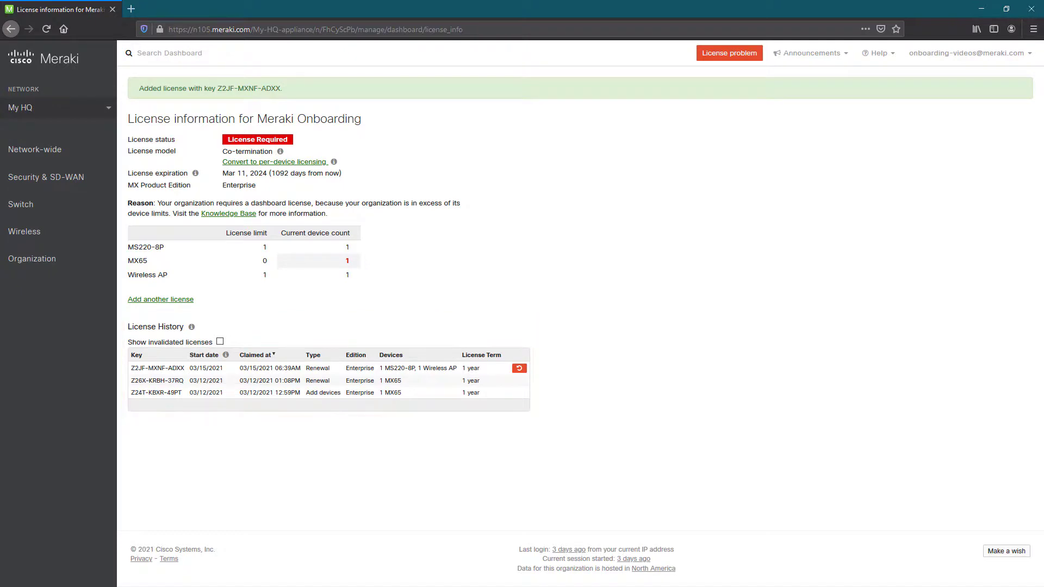
click(520, 368)
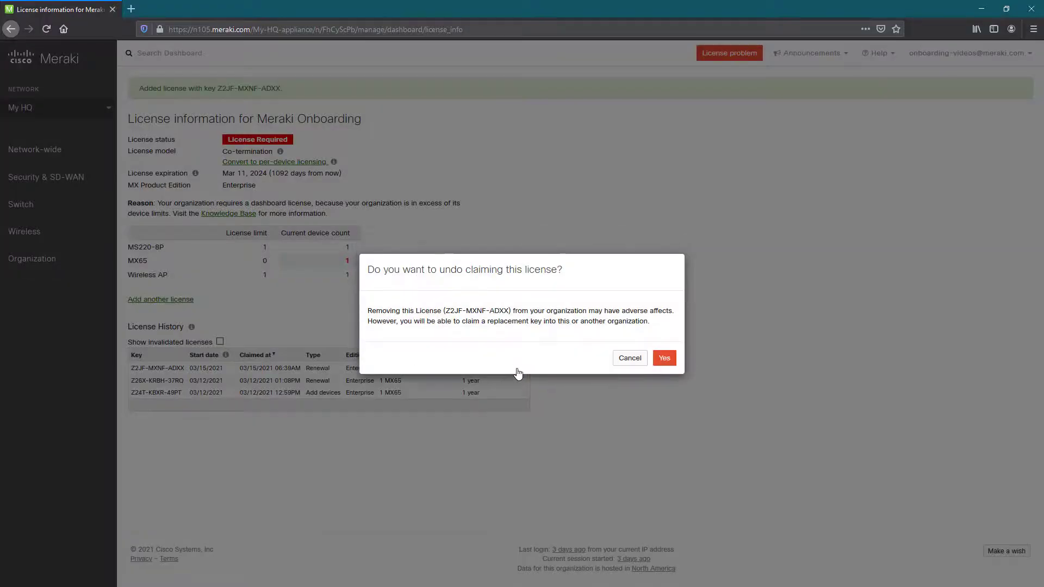
click(665, 359)
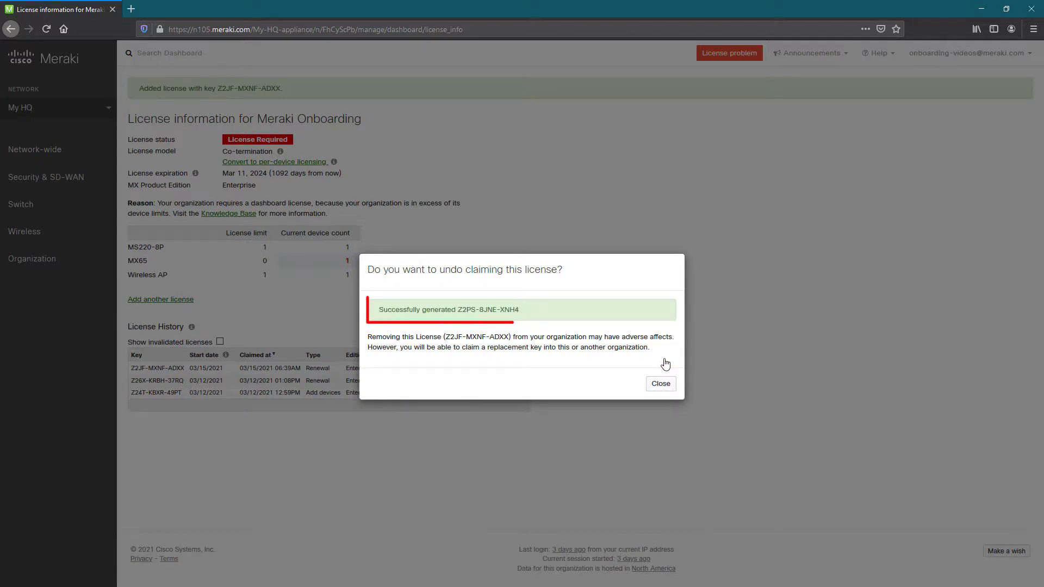